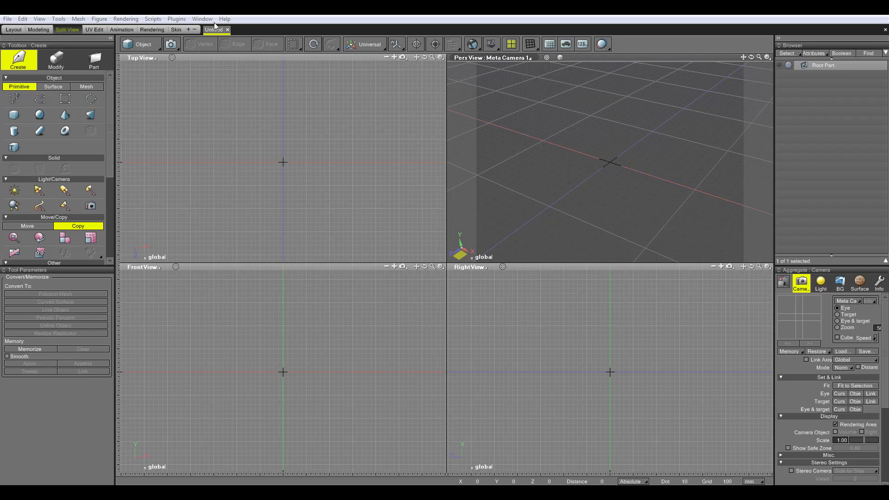
Browse the File and Help menus and close them without choosing anything.
{"action": "left_click", "coordinate": [7, 20]}
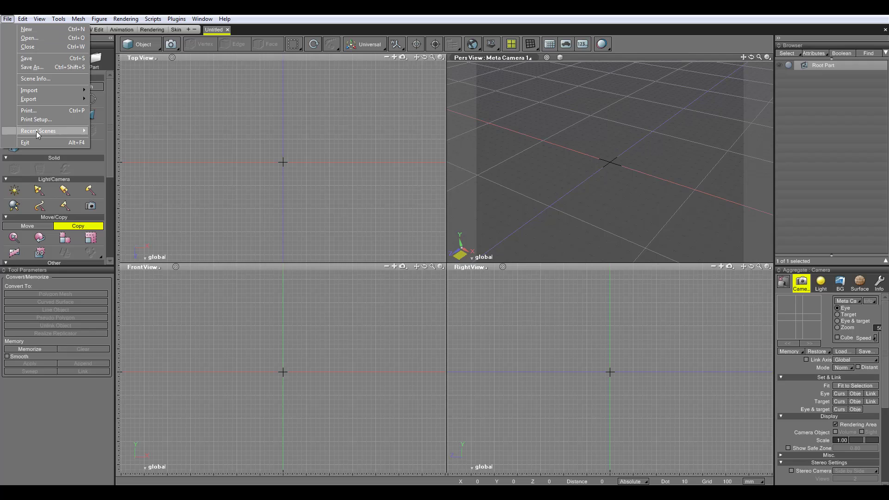
{"action": "mouse_move", "coordinate": [22, 20]}
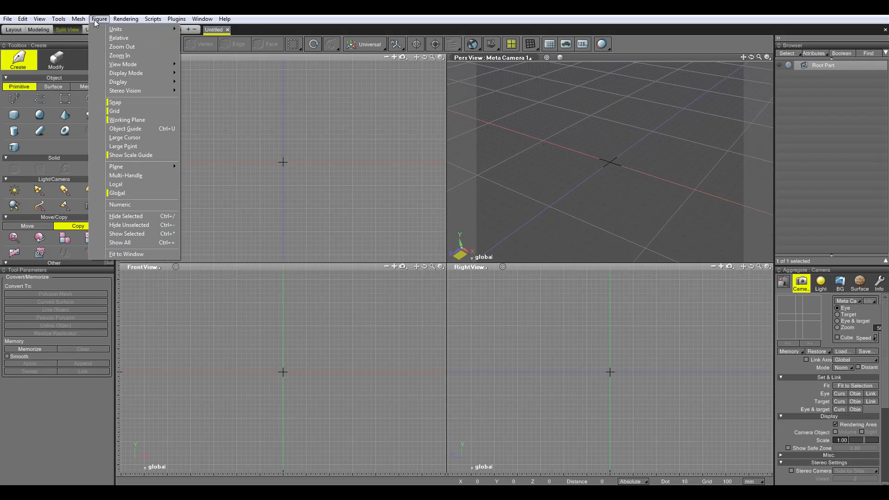
{"action": "mouse_move", "coordinate": [158, 19]}
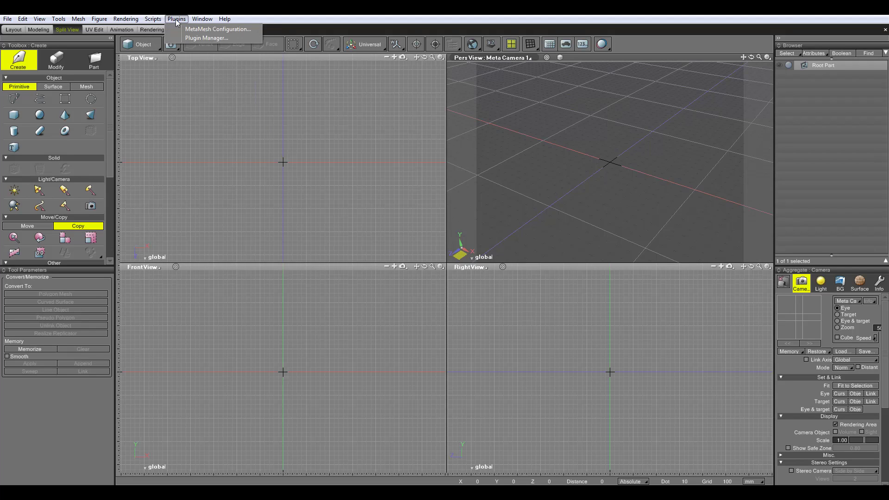
{"action": "mouse_move", "coordinate": [208, 24]}
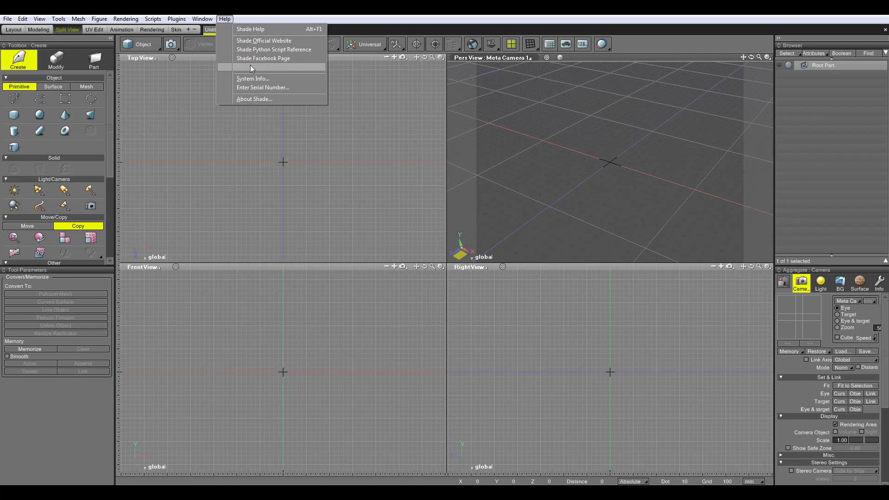
{"action": "left_click", "coordinate": [356, 21]}
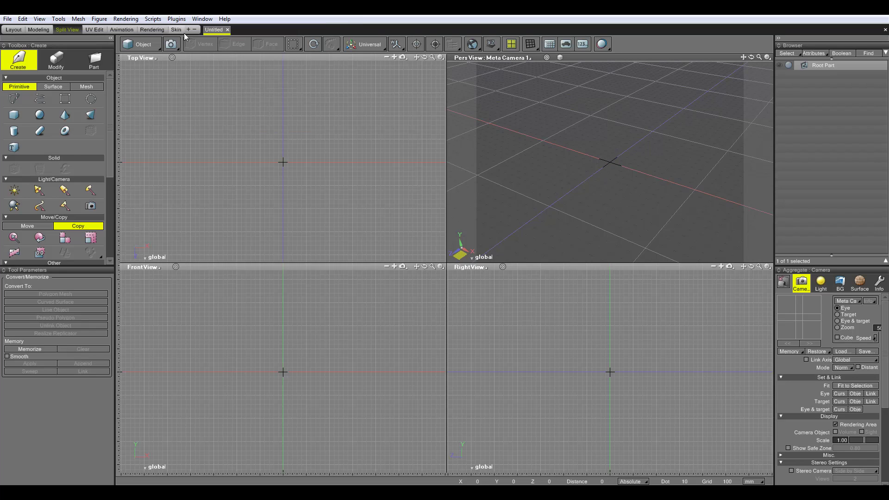
Move the 3D crosshair and reset it to the origin, then cancel the custom workspace dialog.
{"action": "left_click_drag", "start_coordinate": [206, 63], "coordinate": [244, 100]}
{"action": "key", "text": "Home"}
{"action": "left_click", "coordinate": [188, 29]}
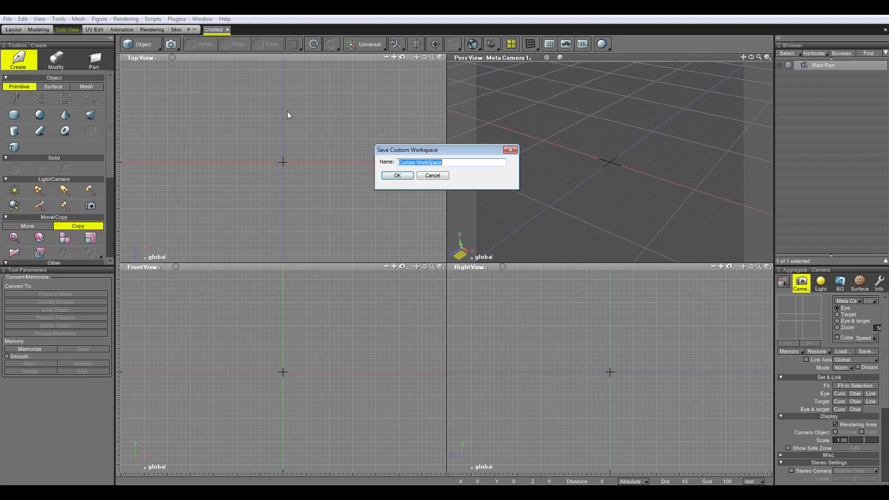
{"action": "left_click", "coordinate": [510, 150]}
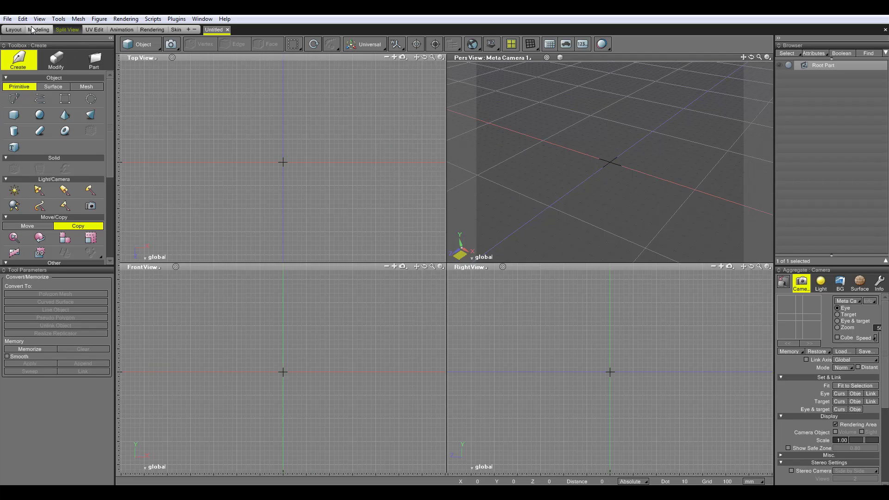
Try the crosshair in the Layout and Modeling workspaces, then move it to X -1400, Z 0 in Split View.
{"action": "left_click", "coordinate": [14, 30]}
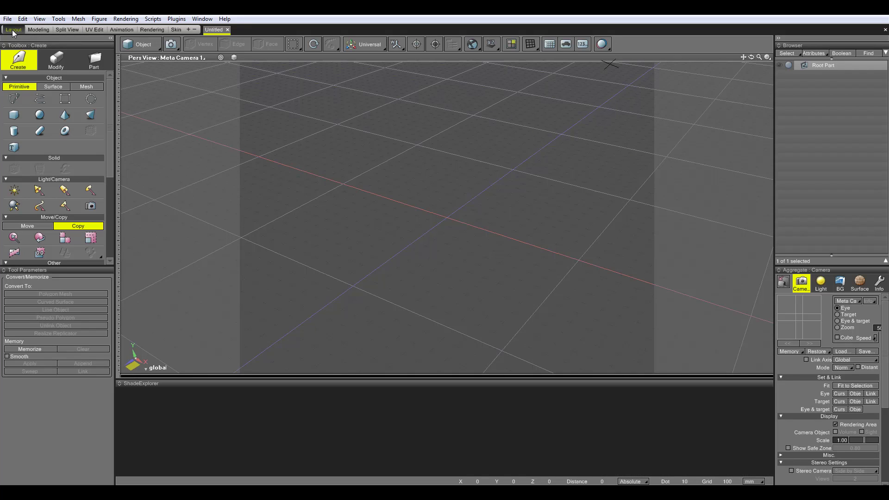
{"action": "left_click", "coordinate": [399, 183]}
{"action": "left_click", "coordinate": [32, 29]}
{"action": "left_click_drag", "start_coordinate": [204, 105], "coordinate": [298, 202]}
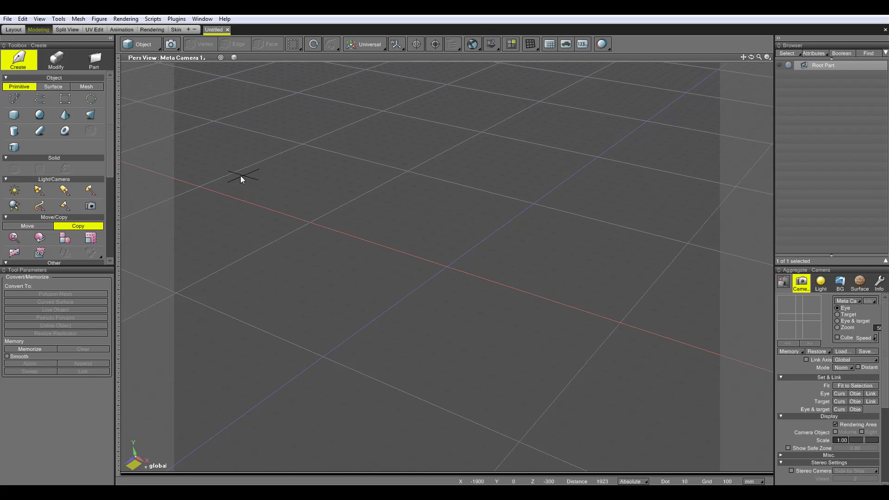
{"action": "left_click_drag", "start_coordinate": [240, 176], "coordinate": [240, 176]}
{"action": "left_click", "coordinate": [63, 29]}
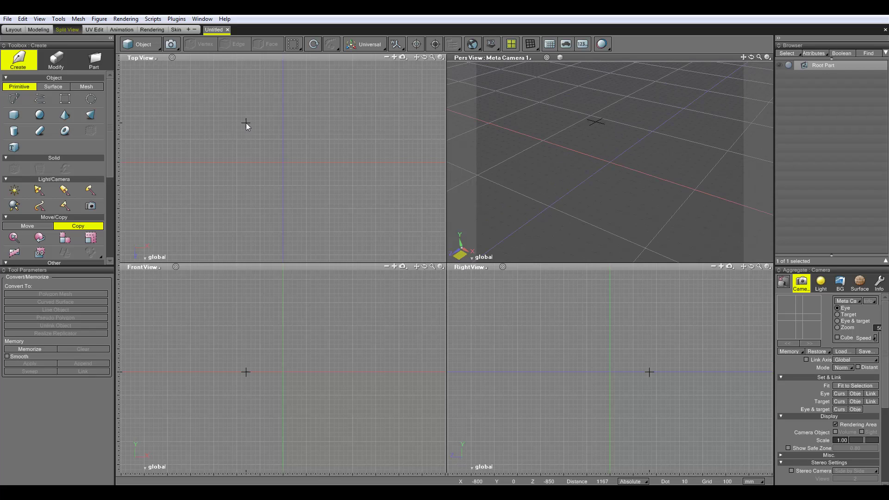
{"action": "left_click_drag", "start_coordinate": [246, 123], "coordinate": [283, 162]}
{"action": "left_click", "coordinate": [99, 28]}
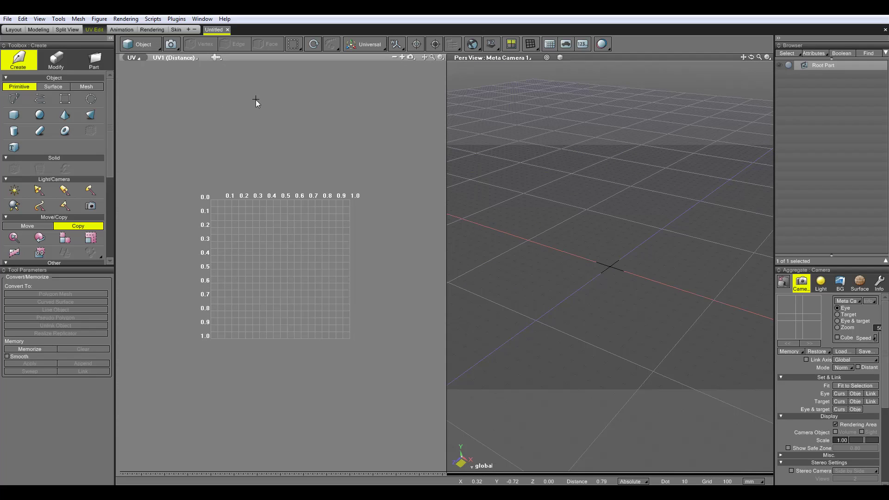
{"action": "left_click", "coordinate": [120, 31]}
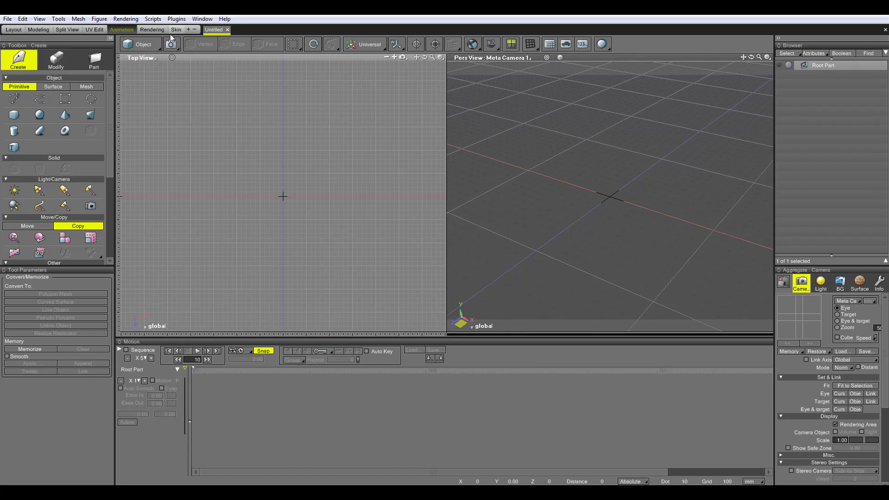
{"action": "left_click", "coordinate": [156, 31]}
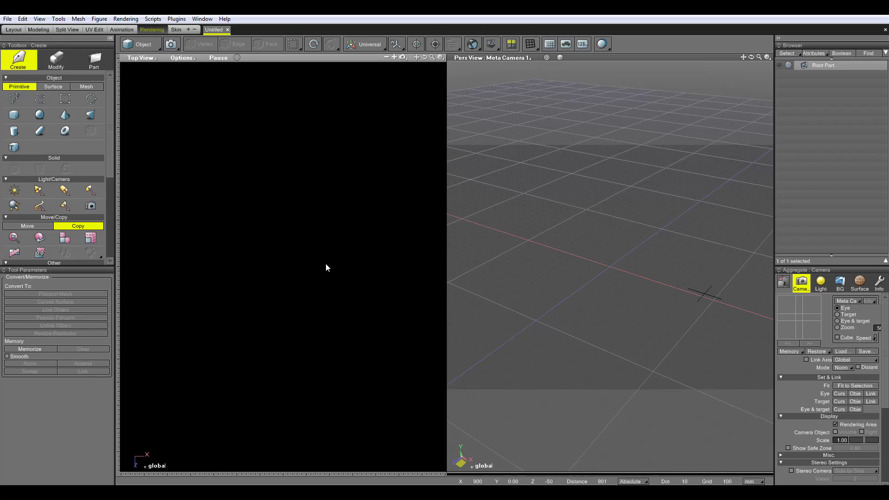
{"action": "left_click", "coordinate": [175, 30]}
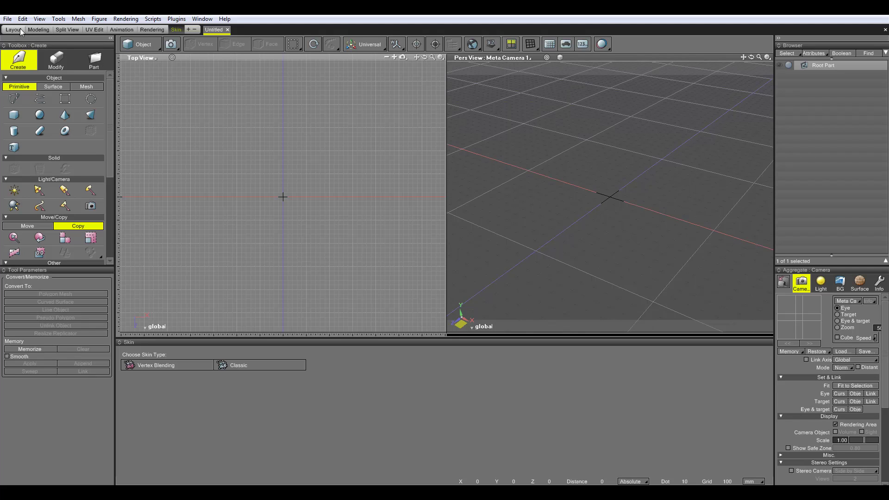
{"action": "left_click", "coordinate": [66, 31]}
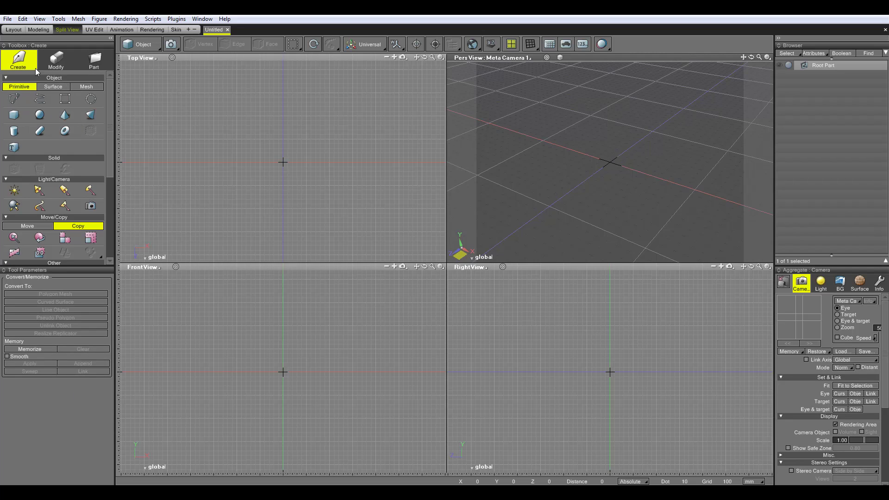
Create a sphere dragged out from the scene centre in the top view.
{"action": "left_click", "coordinate": [96, 61]}
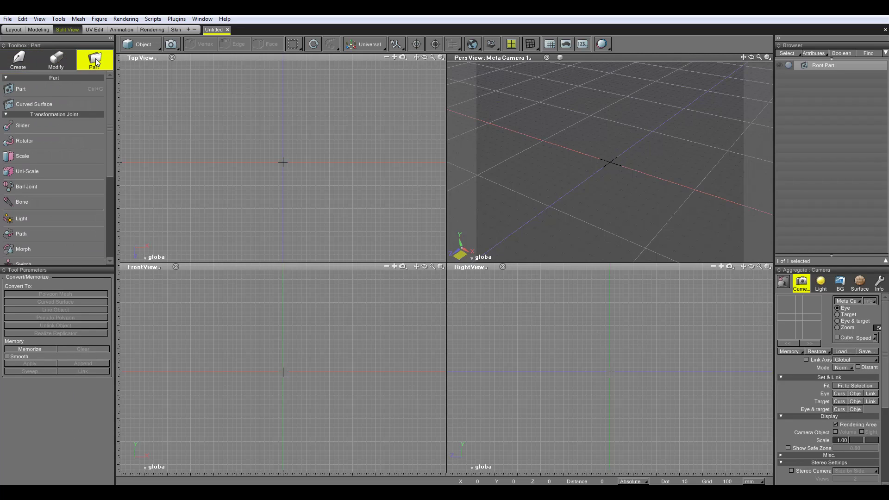
{"action": "left_click", "coordinate": [20, 60]}
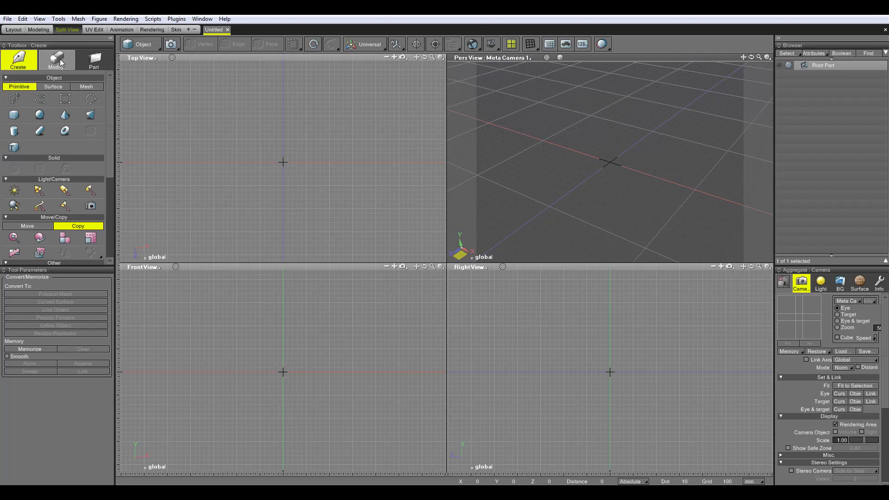
{"action": "left_click", "coordinate": [40, 114]}
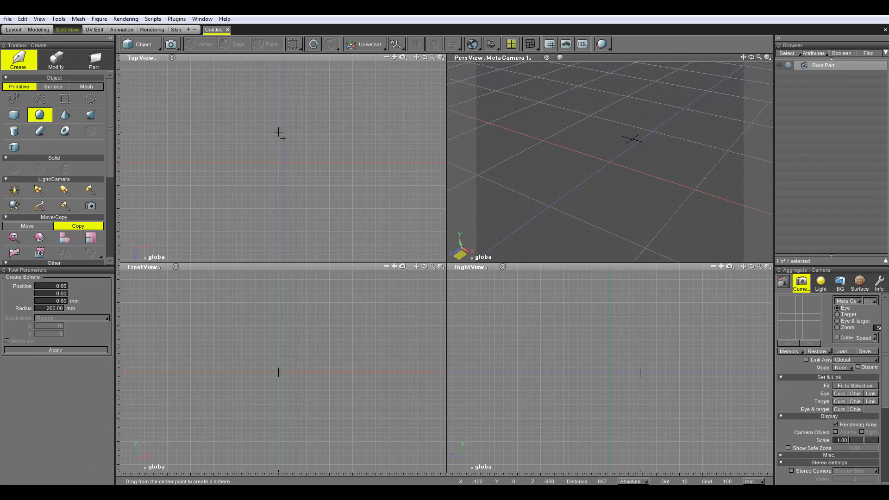
{"action": "left_click_drag", "start_coordinate": [273, 153], "coordinate": [314, 183]}
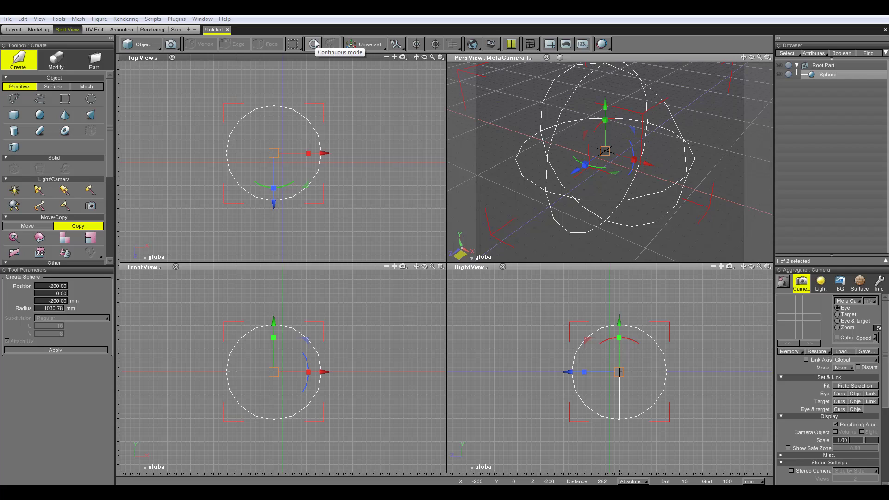
Rotate the sphere about 51° using the gizmo's rotation arc.
{"action": "left_click", "coordinate": [277, 78]}
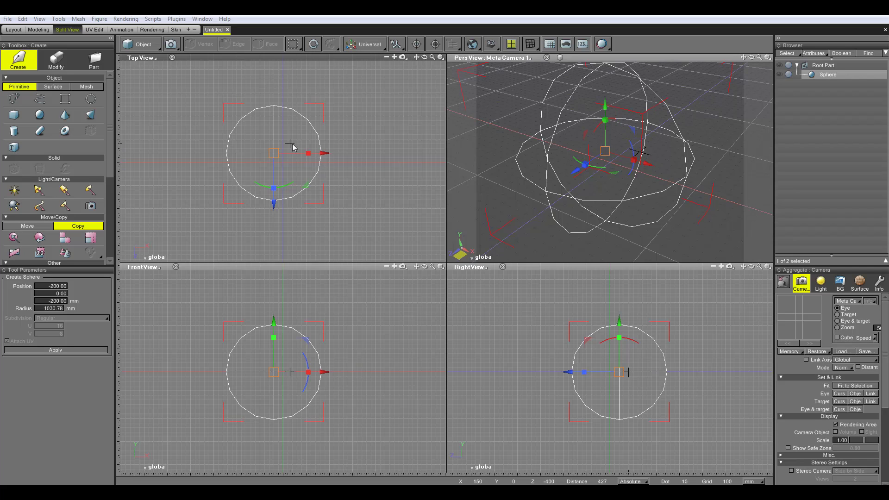
{"action": "left_click_drag", "start_coordinate": [293, 187], "coordinate": [311, 157]}
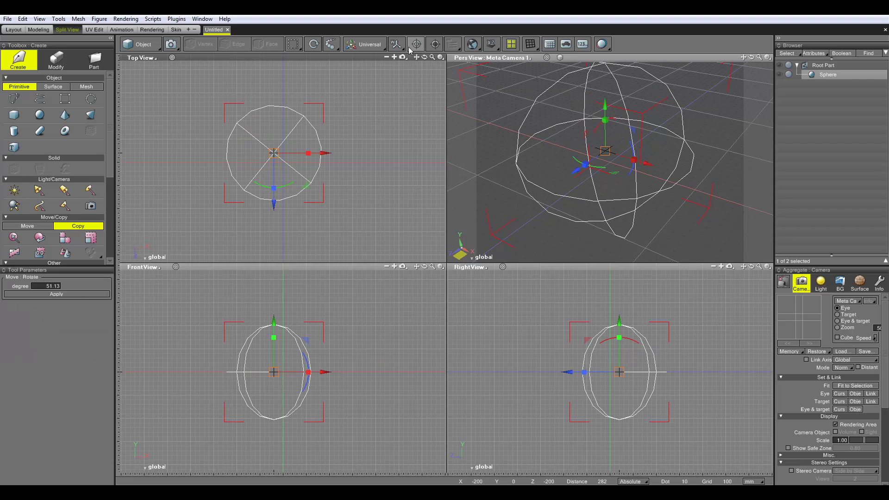
{"action": "left_click", "coordinate": [369, 119]}
{"action": "left_click", "coordinate": [406, 104]}
{"action": "left_click", "coordinate": [435, 44]}
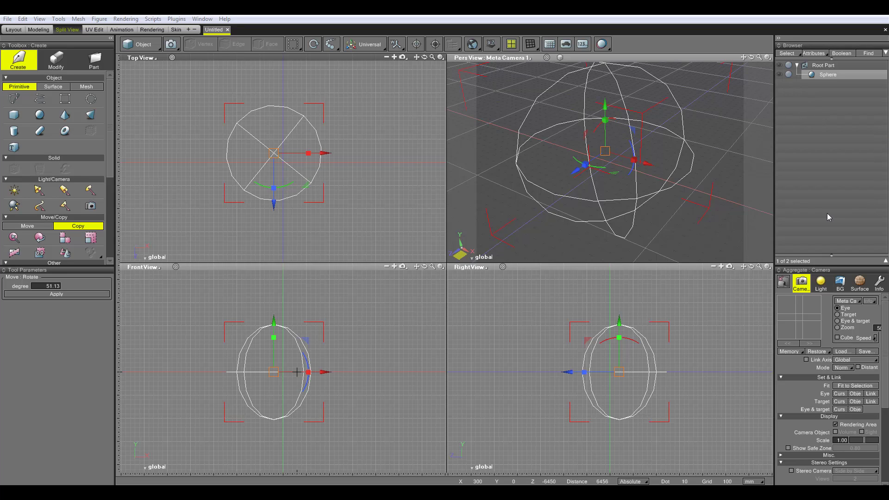
Select the Sphere in the object browser list.
{"action": "left_click", "coordinate": [808, 76]}
Collapse and restore the tool panel, then collapse and restore the object browser panel.
{"action": "left_click", "coordinate": [110, 39]}
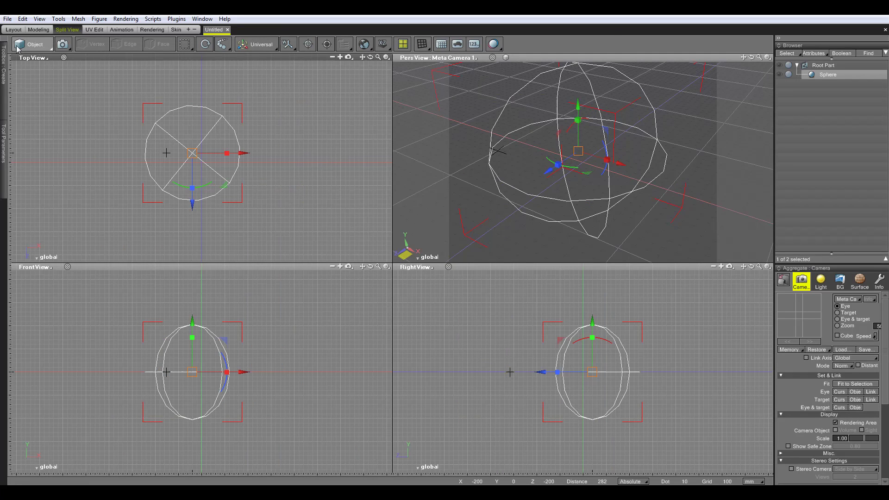
{"action": "left_click", "coordinate": [5, 41]}
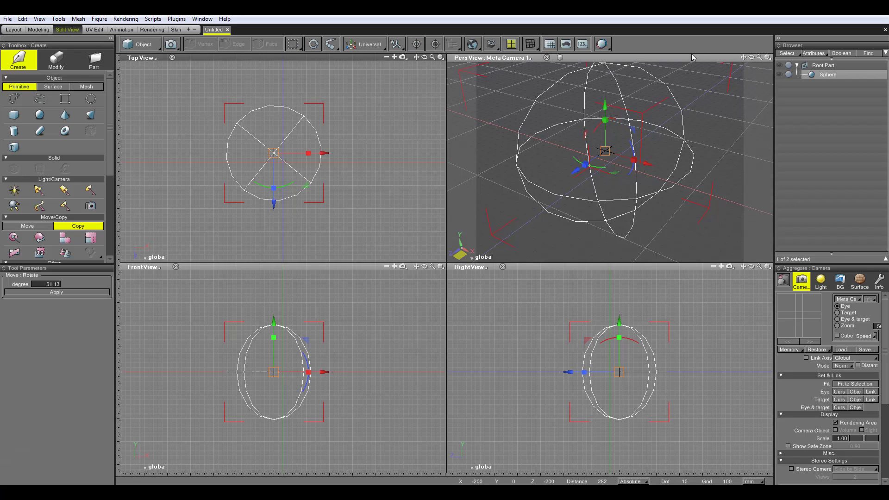
{"action": "left_click", "coordinate": [779, 39]}
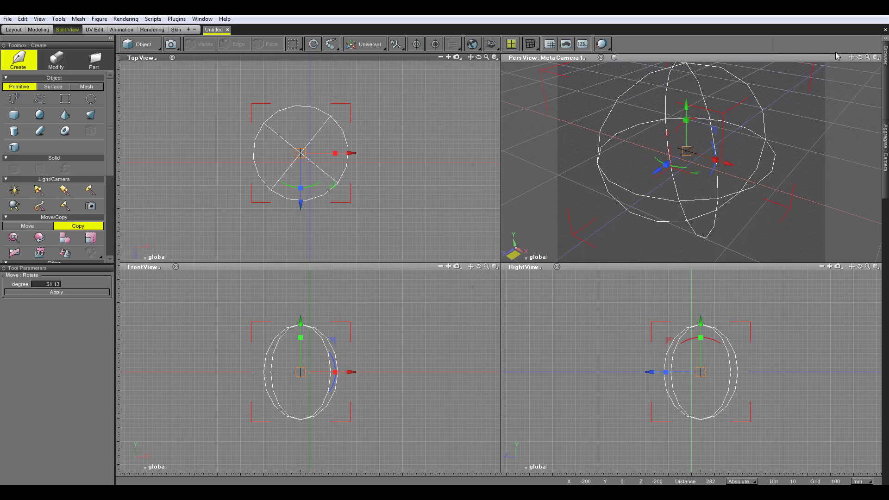
{"action": "left_click", "coordinate": [886, 38]}
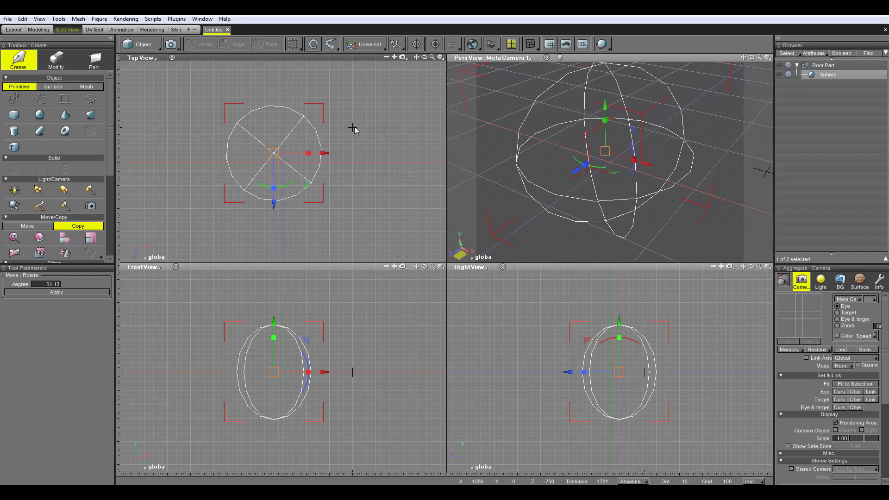
Look at the Animation workspace's timeline, then in Rendering move the sphere 150 mm along X.
{"action": "left_click", "coordinate": [119, 30]}
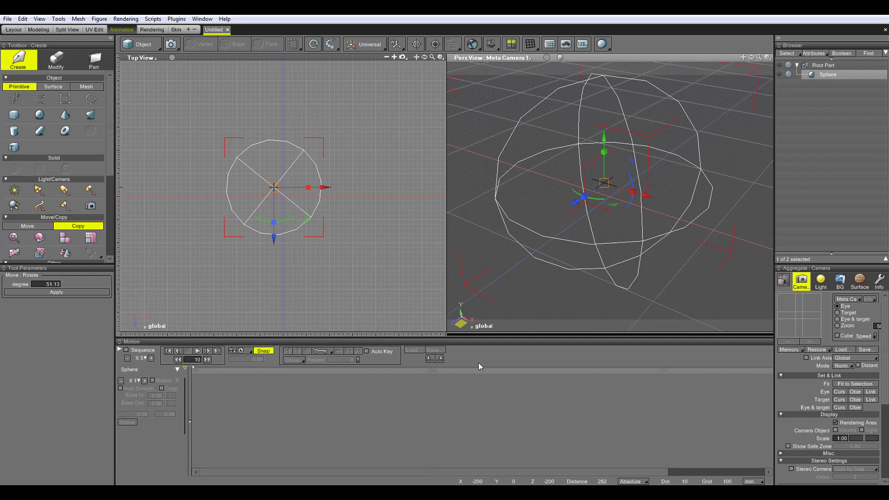
{"action": "right_click", "coordinate": [479, 401]}
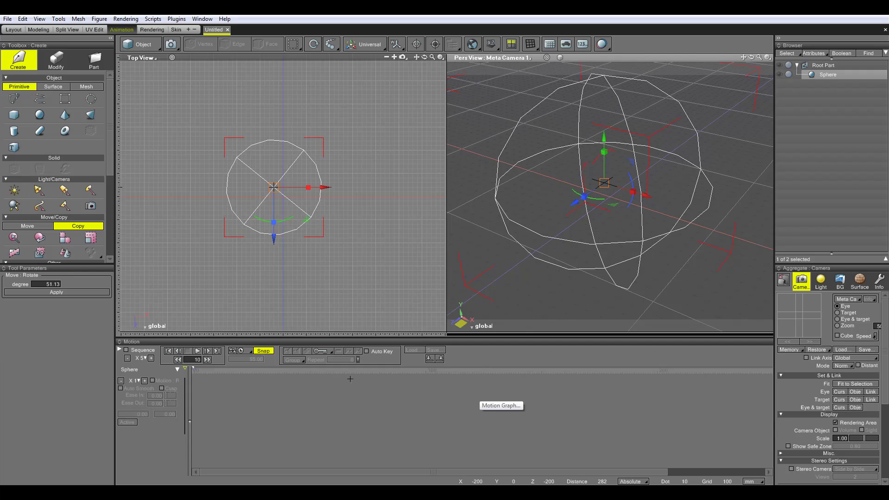
{"action": "left_click", "coordinate": [465, 387]}
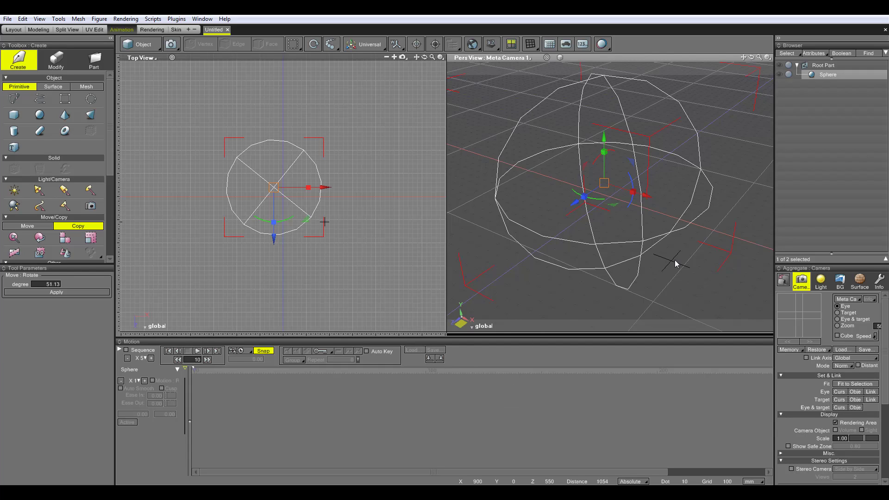
{"action": "left_click", "coordinate": [153, 30]}
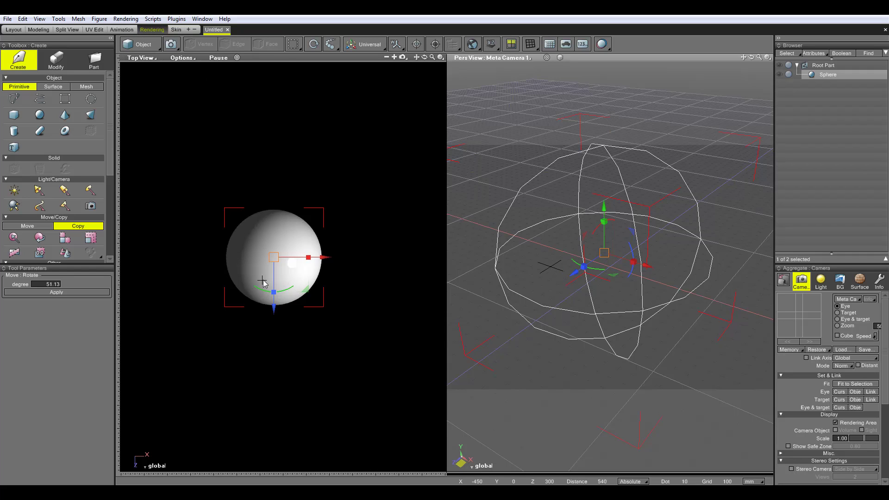
{"action": "left_click_drag", "start_coordinate": [291, 291], "coordinate": [381, 268]}
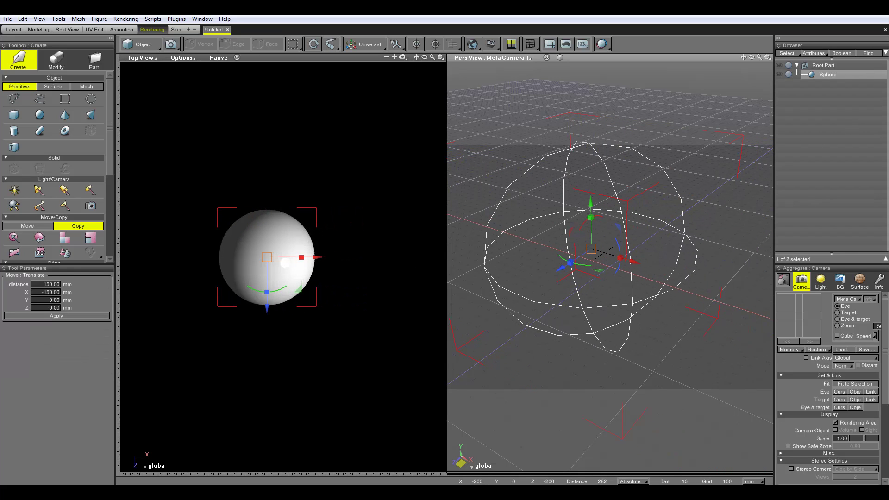